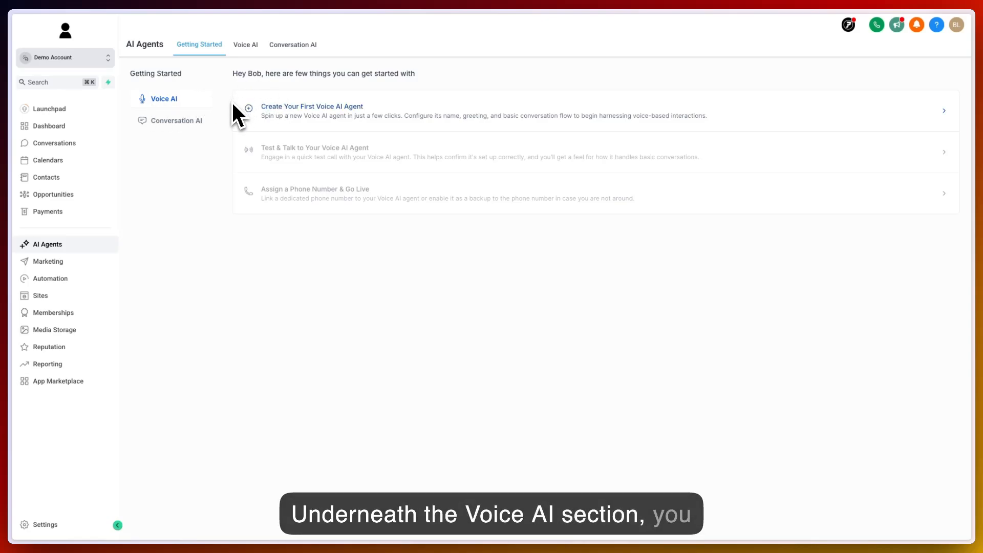
# Step: Start creating the first Voice AI agent and name it Eliza
pyautogui.click(305, 108)
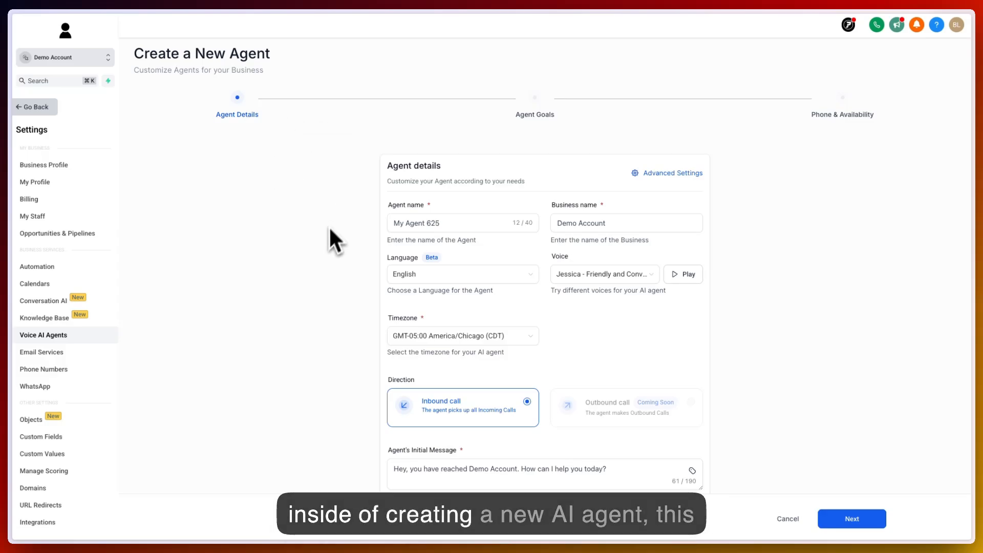
pyautogui.scroll(-1, 328, 236)
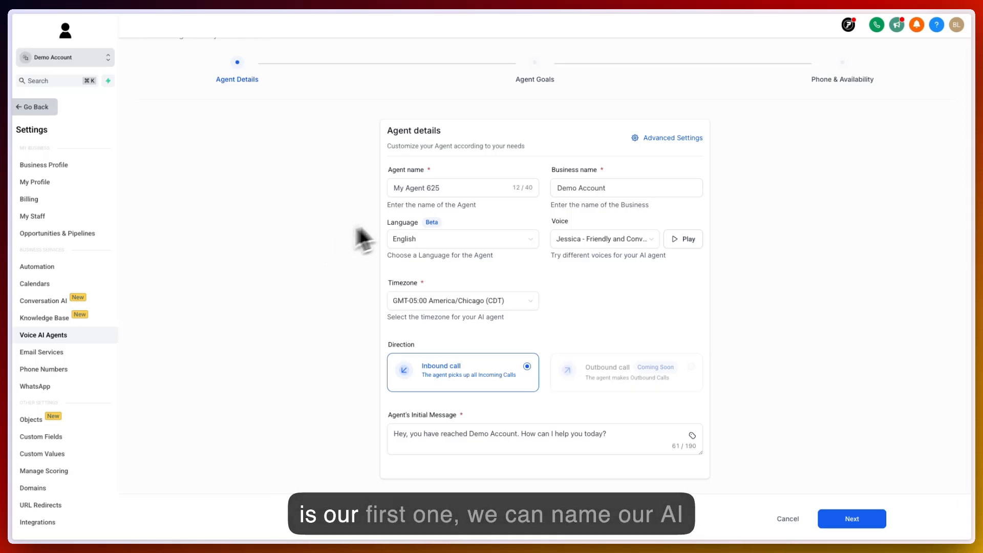
pyautogui.click(457, 191)
pyautogui.moveTo(493, 218); pyautogui.dragTo(401, 222)
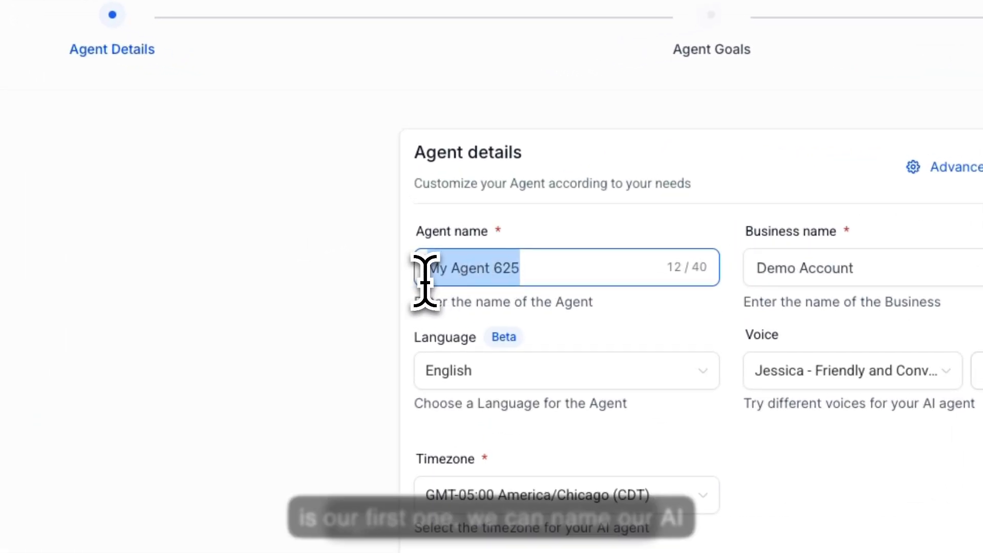
pyautogui.write('Eliza')
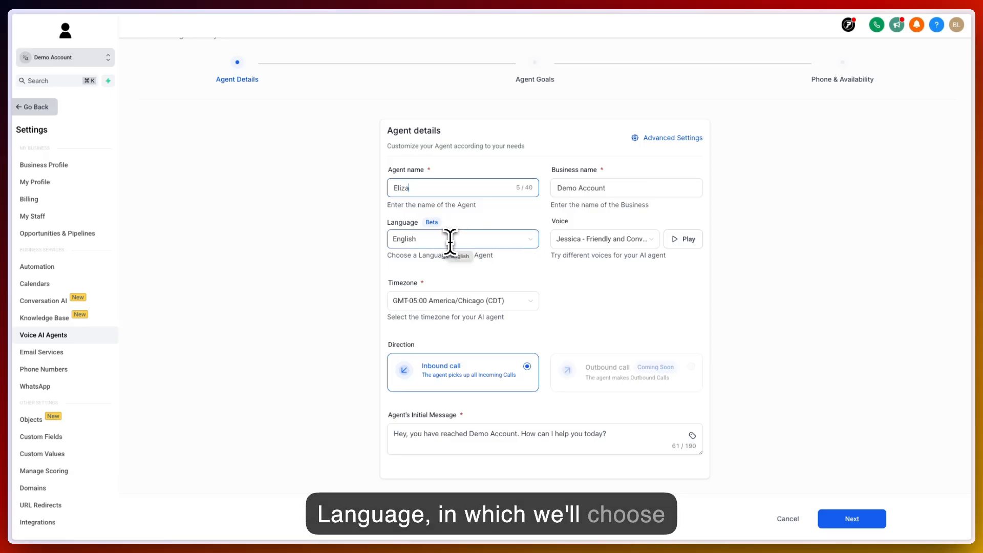
# Step: Try the youthful Joey voice with its audio sample and set the voice back to the friendly Jessica option
pyautogui.click(599, 239)
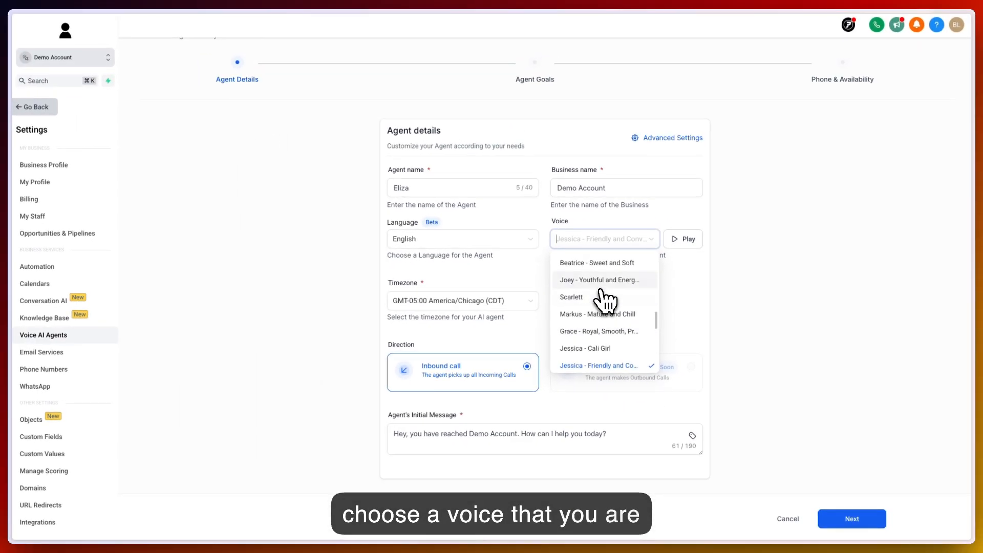
pyautogui.click(590, 282)
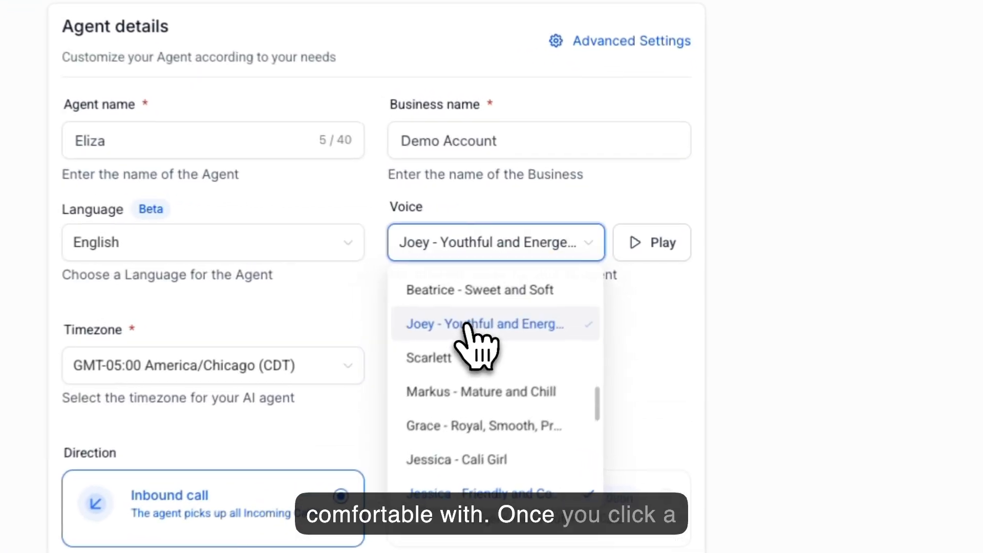
pyautogui.click(644, 250)
pyautogui.click(579, 246)
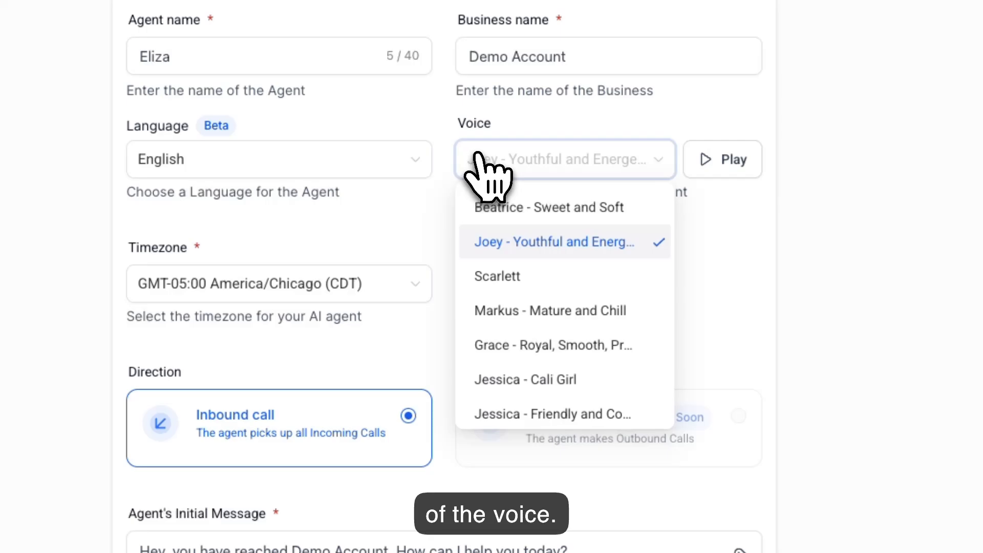
pyautogui.click(542, 415)
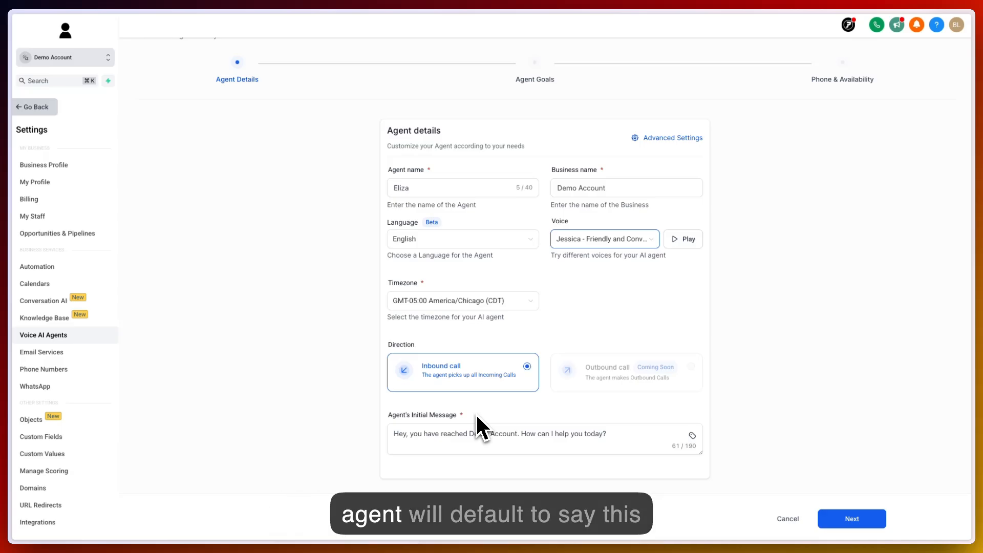
# Step: Insert the contact's First Name custom value into the agent's initial message
pyautogui.click(472, 430)
pyautogui.click(612, 434)
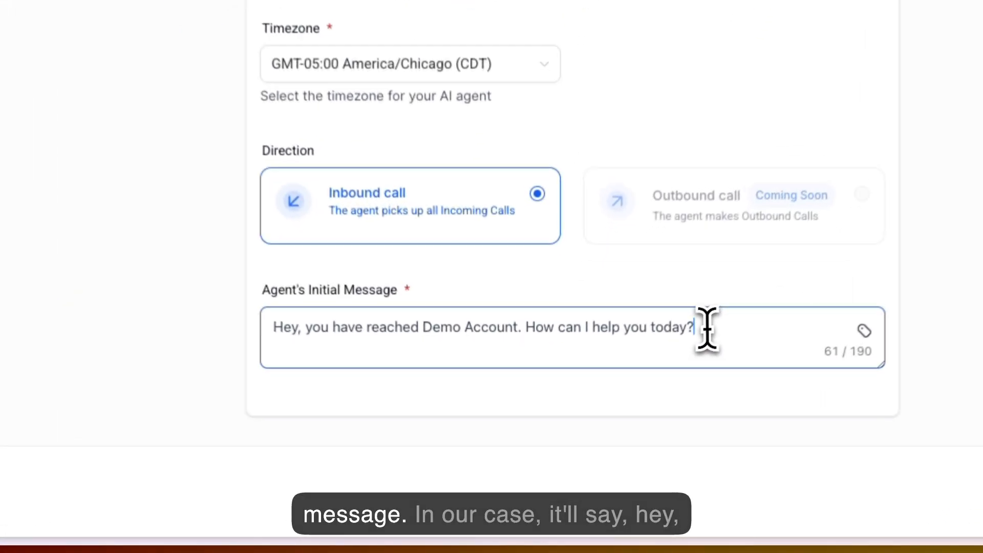
pyautogui.moveTo(706, 328); pyautogui.dragTo(275, 331)
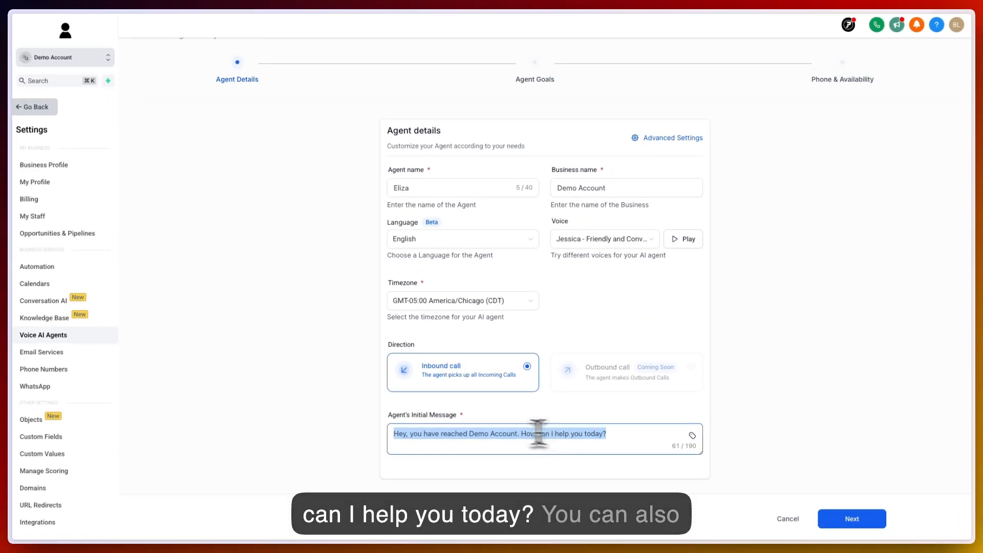
pyautogui.click(412, 434)
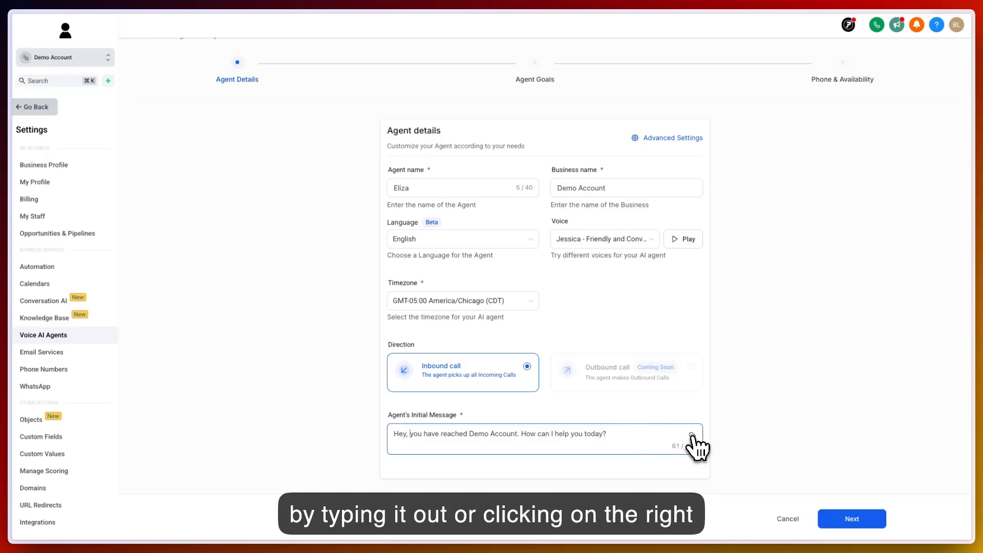
pyautogui.click(693, 435)
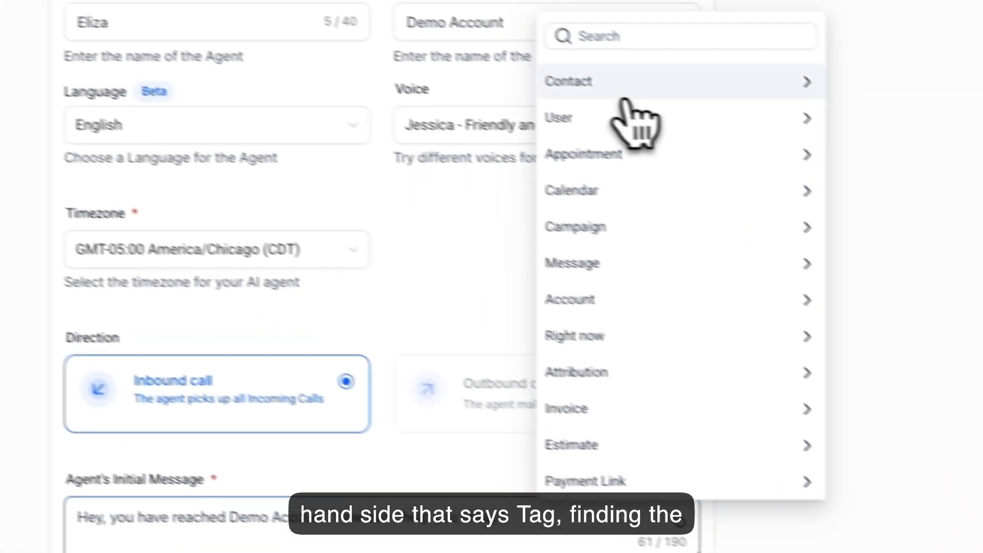
pyautogui.click(651, 94)
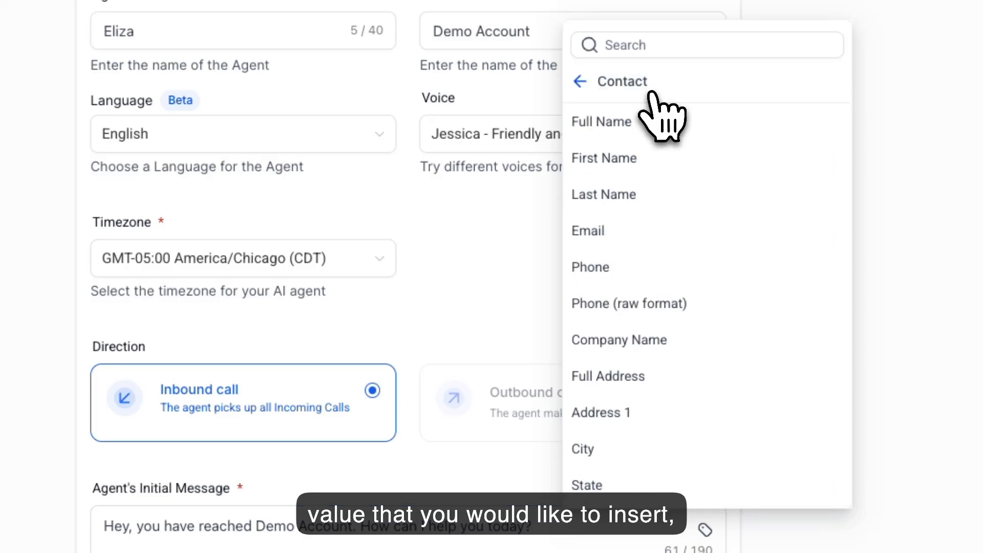
pyautogui.click(619, 157)
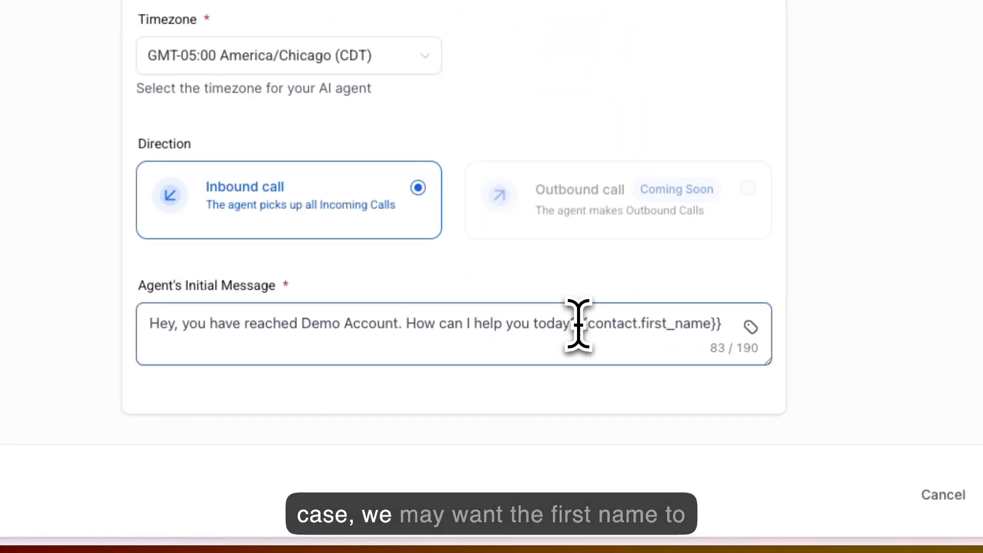
# Step: Move the first-name tag so the initial message reads "Hey, {{contact.first_name}} you have reached Demo Account. How can I help you today?"
pyautogui.moveTo(577, 323); pyautogui.dragTo(731, 323)
pyautogui.hotkey('ctrl', 'c')
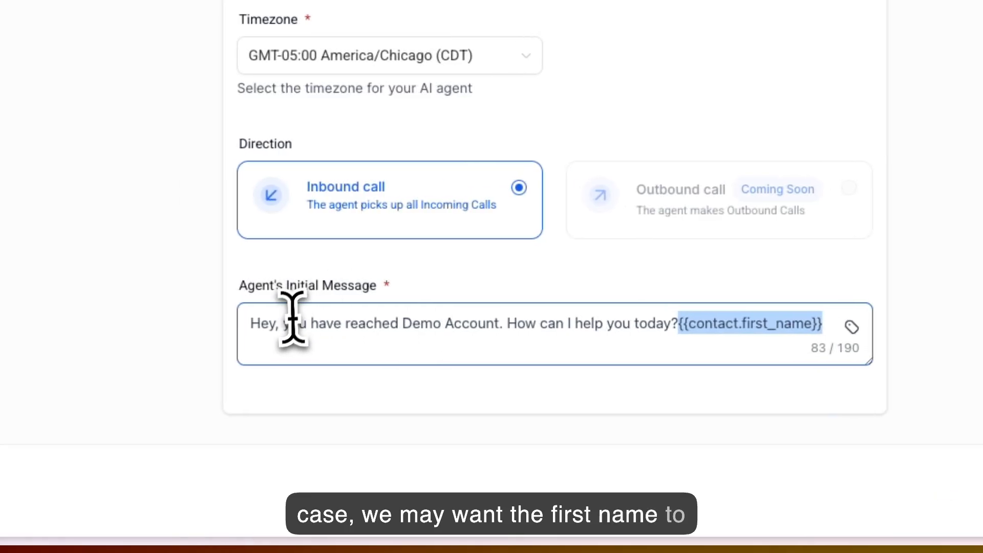
pyautogui.click(183, 324)
pyautogui.doubleClick(296, 323)
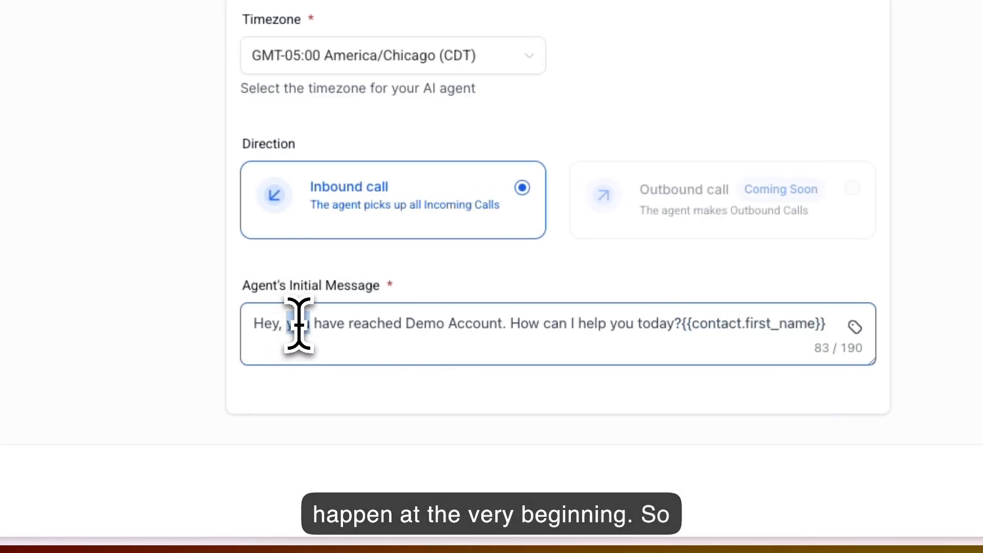
pyautogui.hotkey('ctrl', 'v')
pyautogui.moveTo(420, 348); pyautogui.dragTo(252, 336)
pyautogui.press('BackSpace')
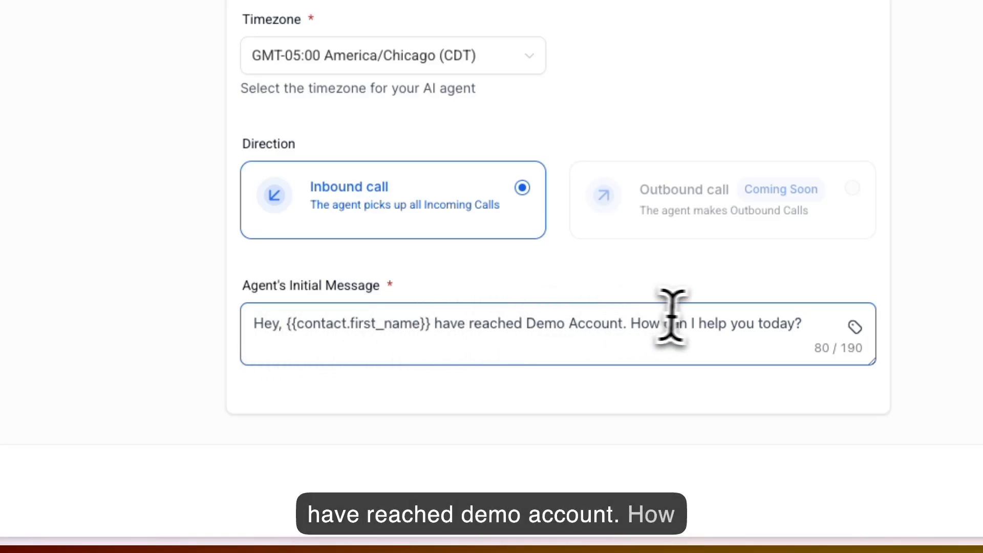
pyautogui.click(273, 324)
pyautogui.write('you')
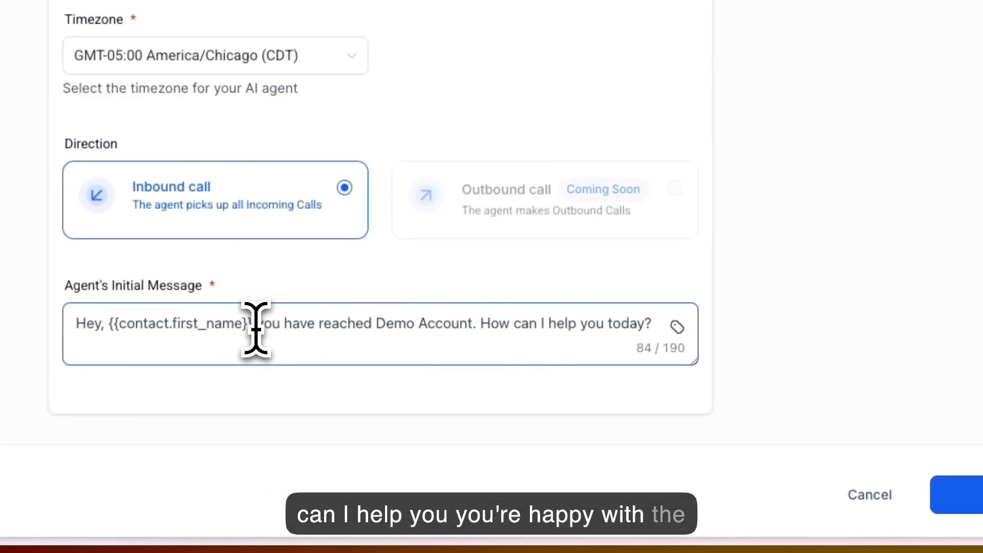
pyautogui.click(261, 300)
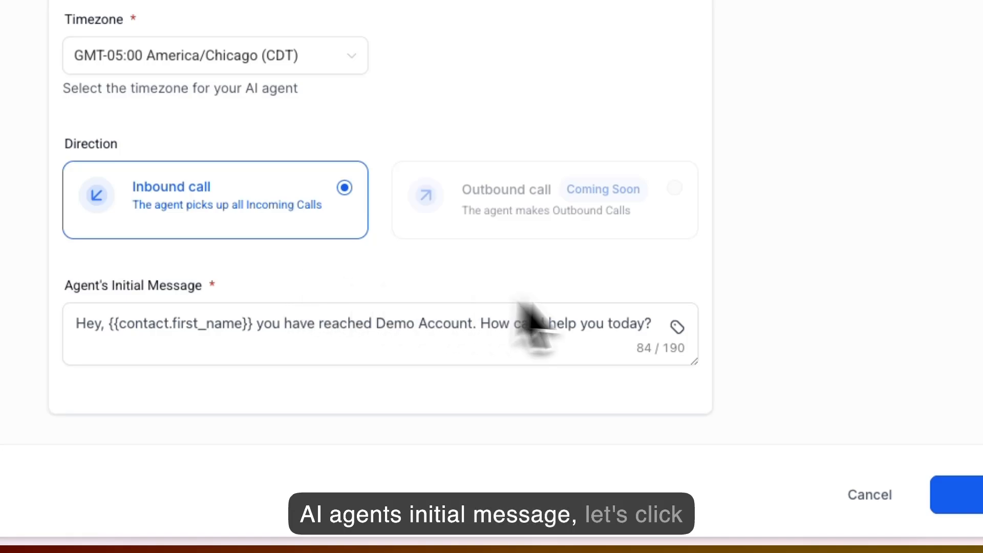
# Step: Continue to the agent goals and select Name, Email and Contact's Issue as details to collect from the contact
pyautogui.click(958, 494)
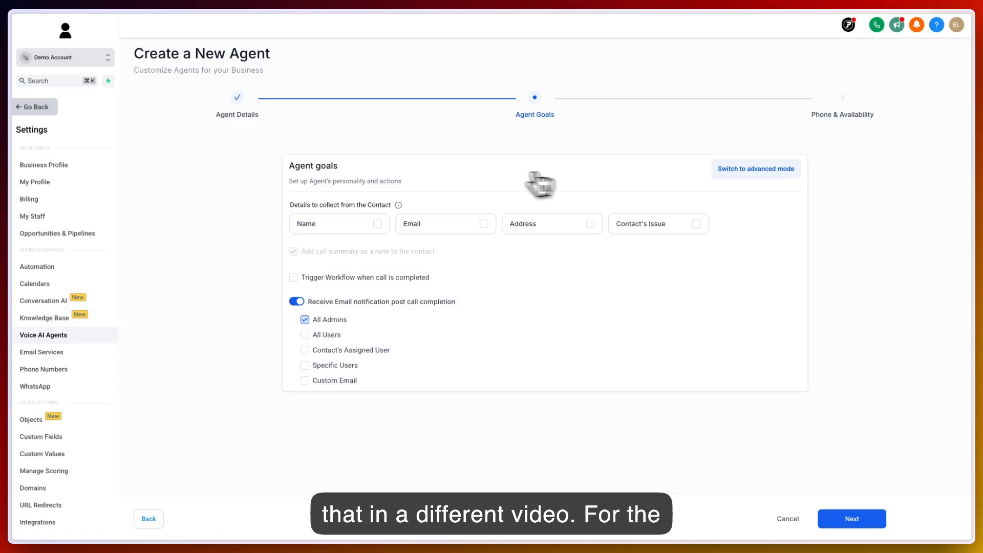
pyautogui.click(378, 224)
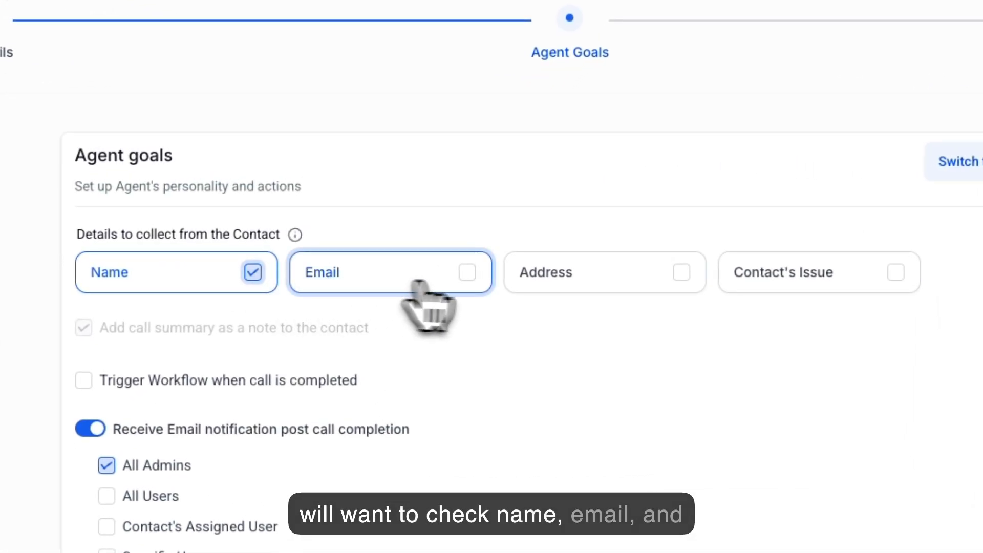
pyautogui.click(467, 273)
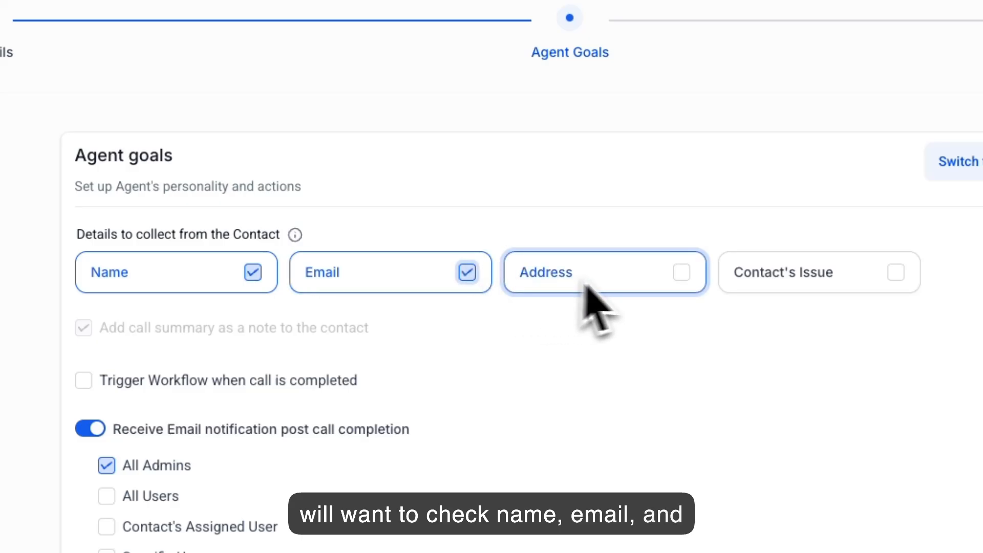
pyautogui.click(593, 312)
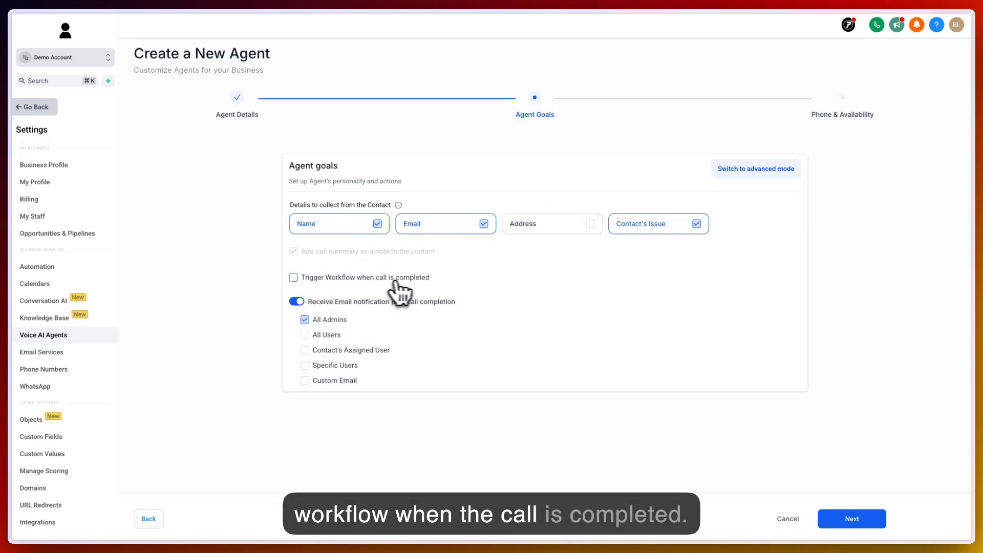
# Step: Enable the workflow trigger for completed calls, look through the available workflows, and disable the trigger again
pyautogui.click(325, 279)
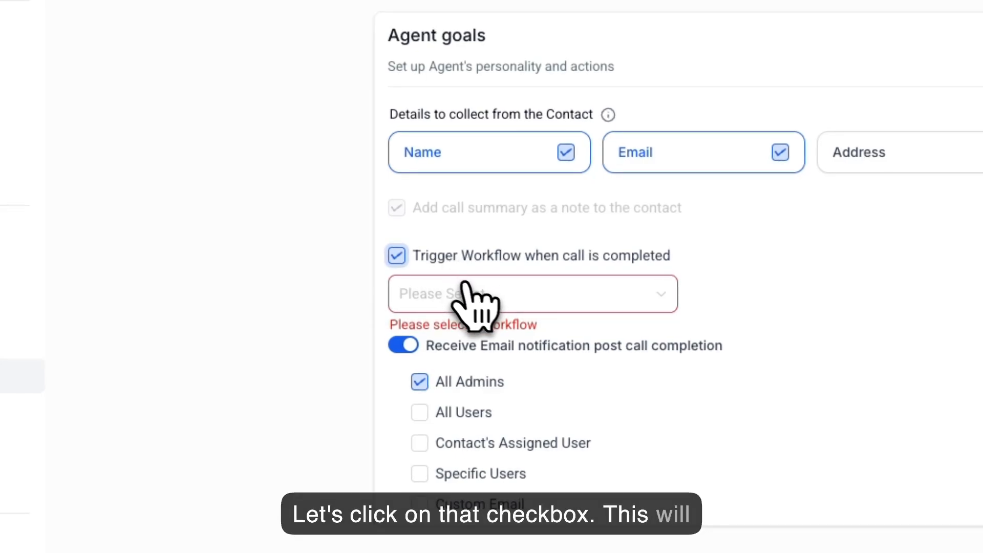
pyautogui.click(557, 289)
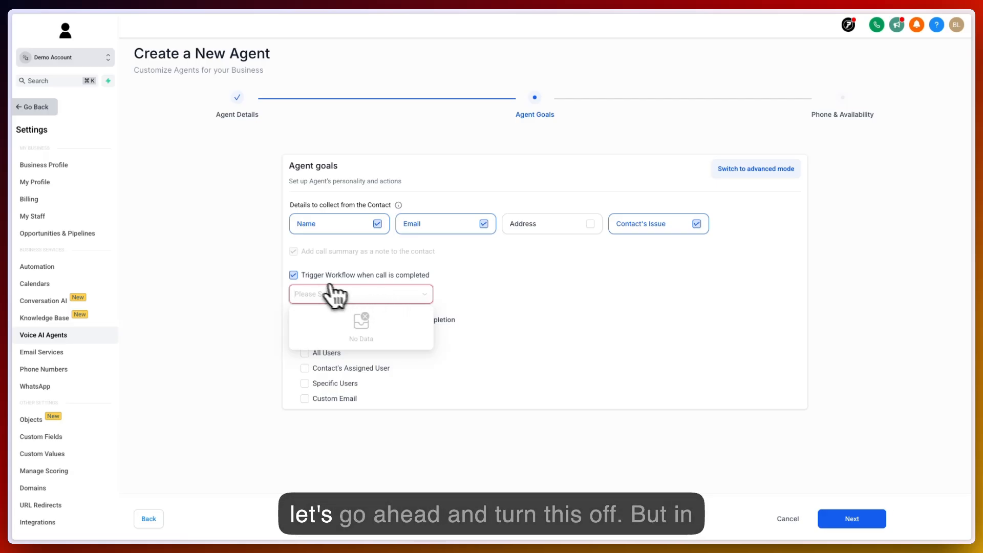
pyautogui.click(296, 277)
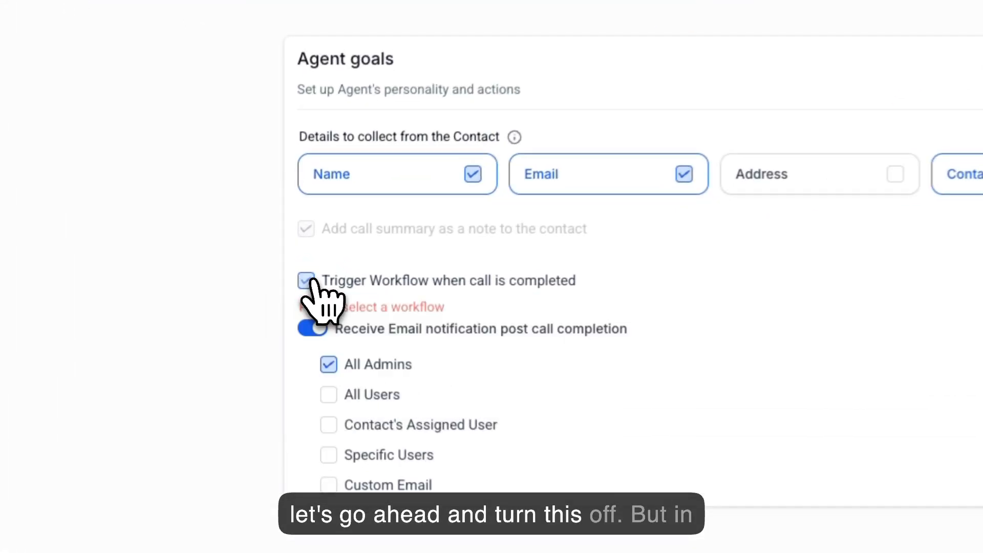
pyautogui.click(308, 280)
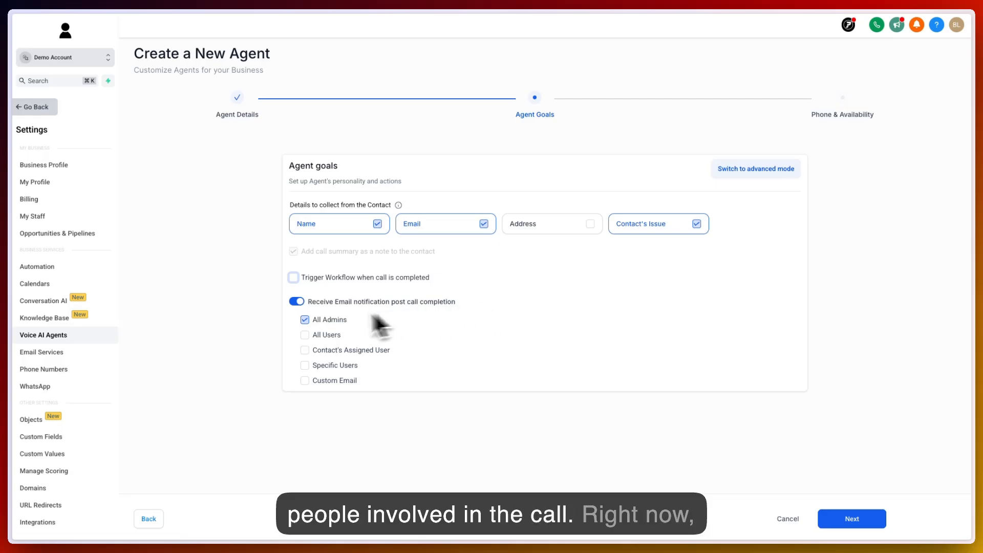
# Step: Add the account's user under Specific Users for the post-call email notification, keeping All Users and Custom Email off
pyautogui.click(305, 335)
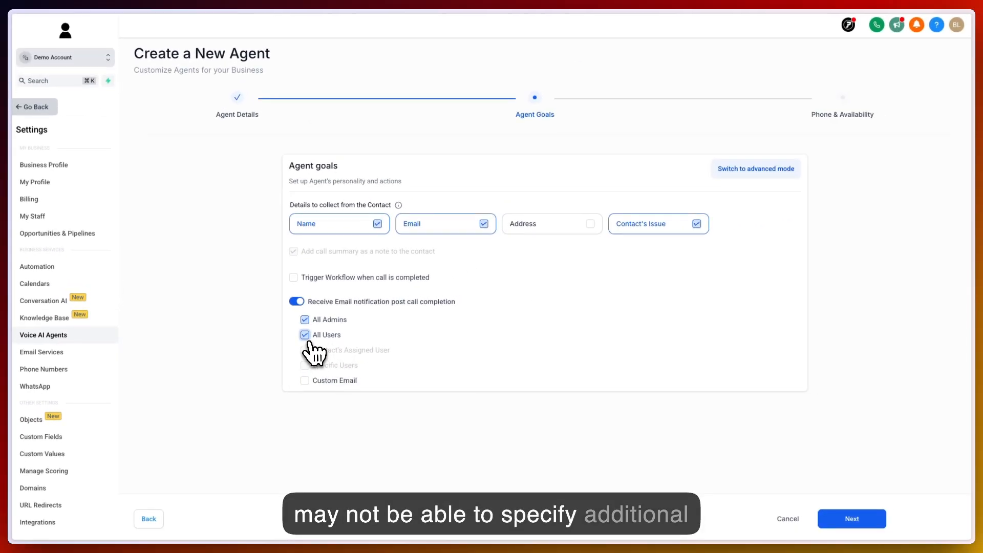
pyautogui.click(304, 335)
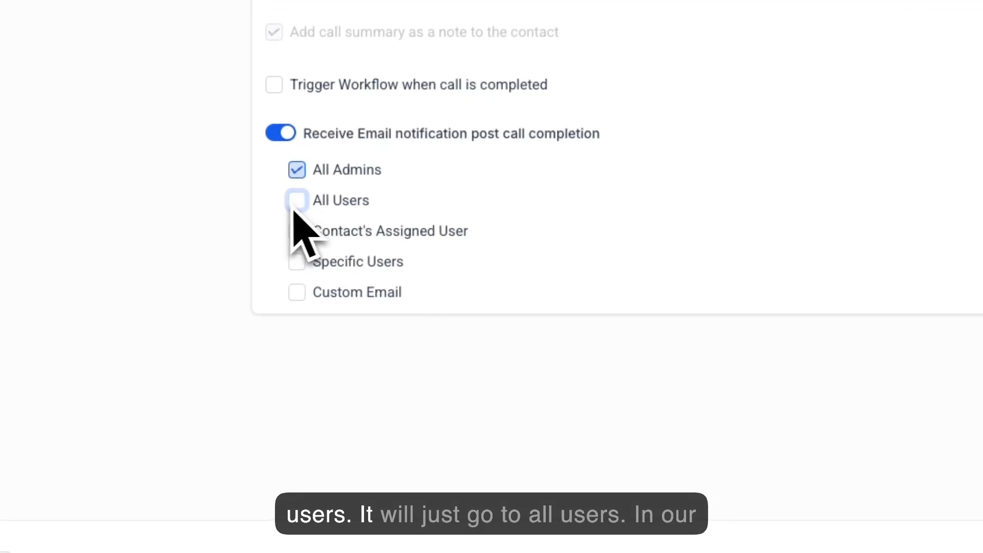
pyautogui.click(298, 263)
pyautogui.click(346, 301)
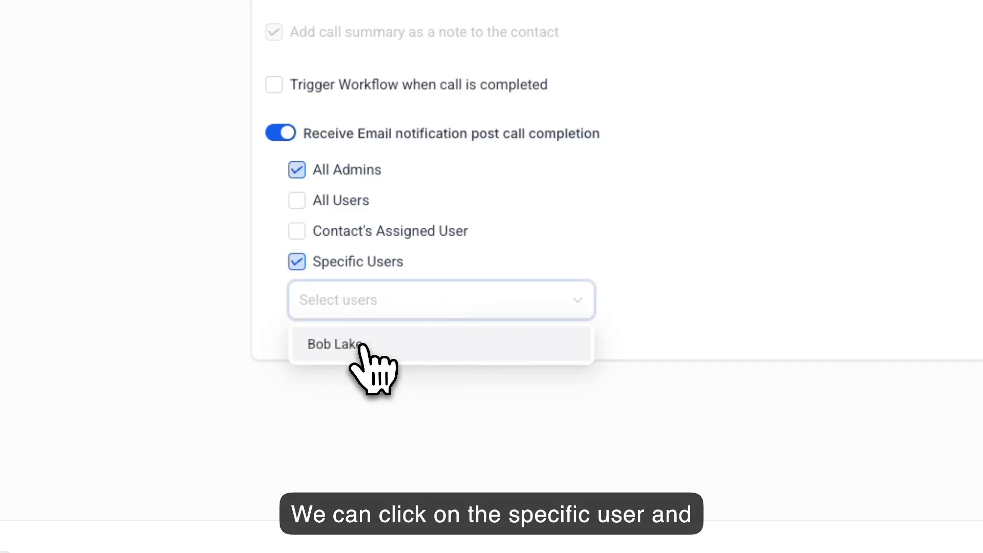
pyautogui.click(355, 348)
pyautogui.click(274, 308)
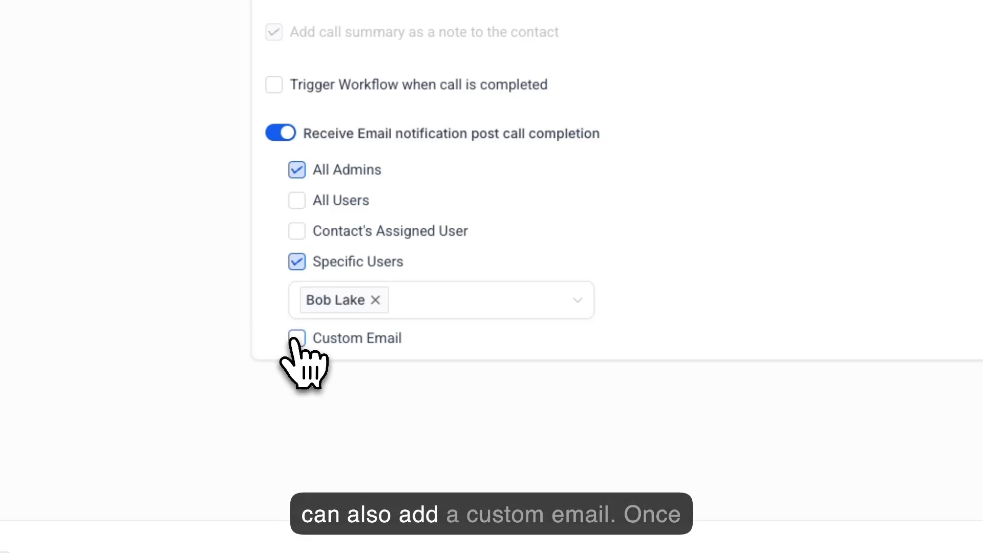
pyautogui.click(297, 339)
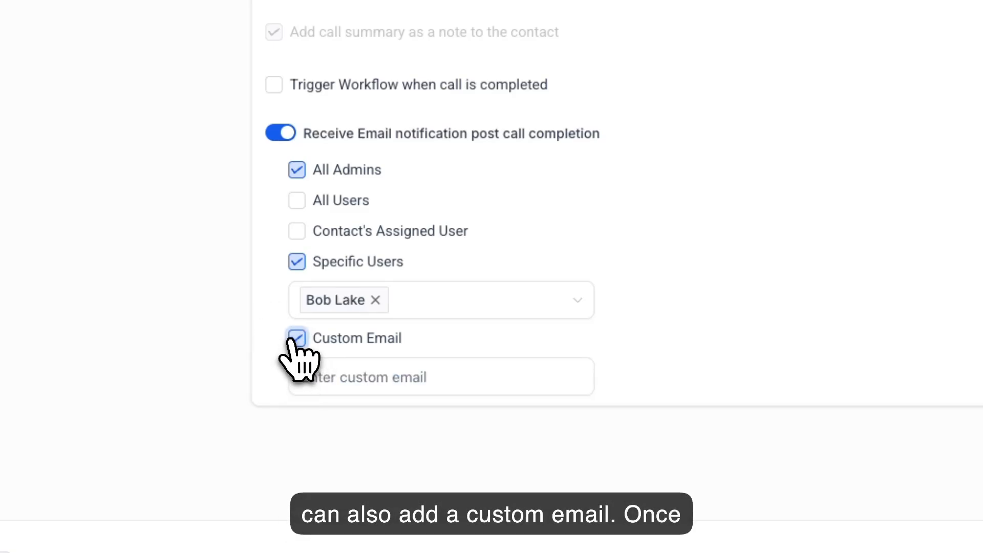
pyautogui.click(297, 339)
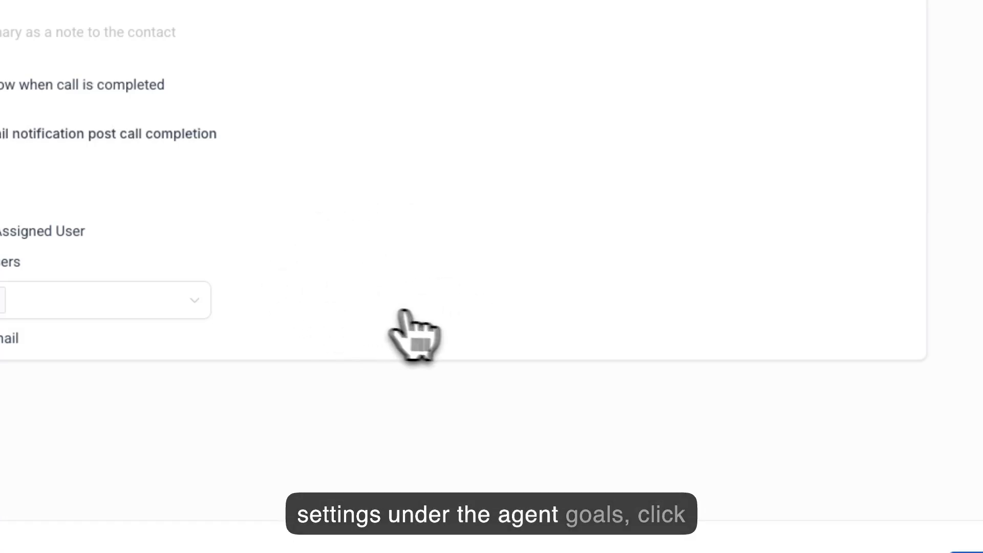
# Step: Continue to the phone and availability settings and assign the account's available phone number to the agent
pyautogui.click(786, 515)
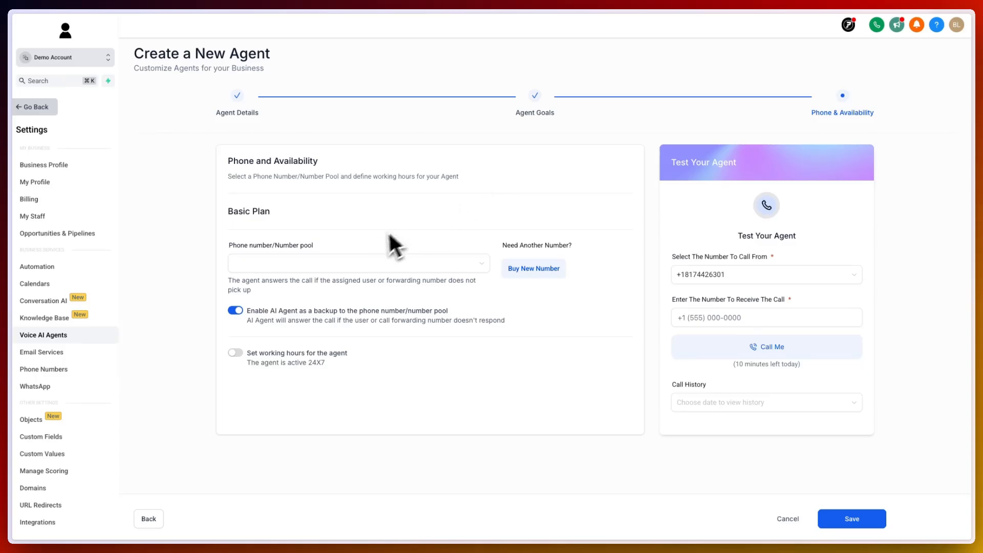
pyautogui.click(351, 263)
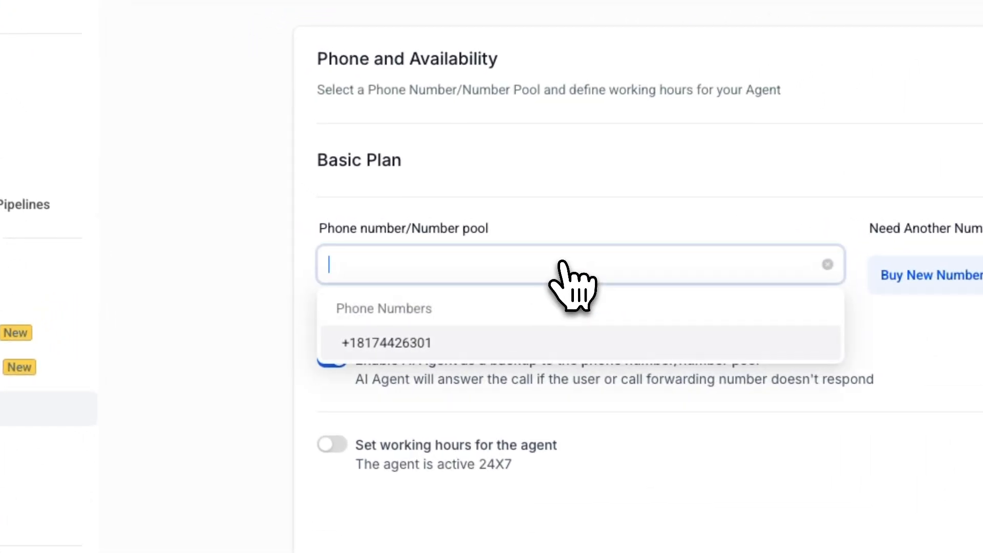
pyautogui.click(421, 342)
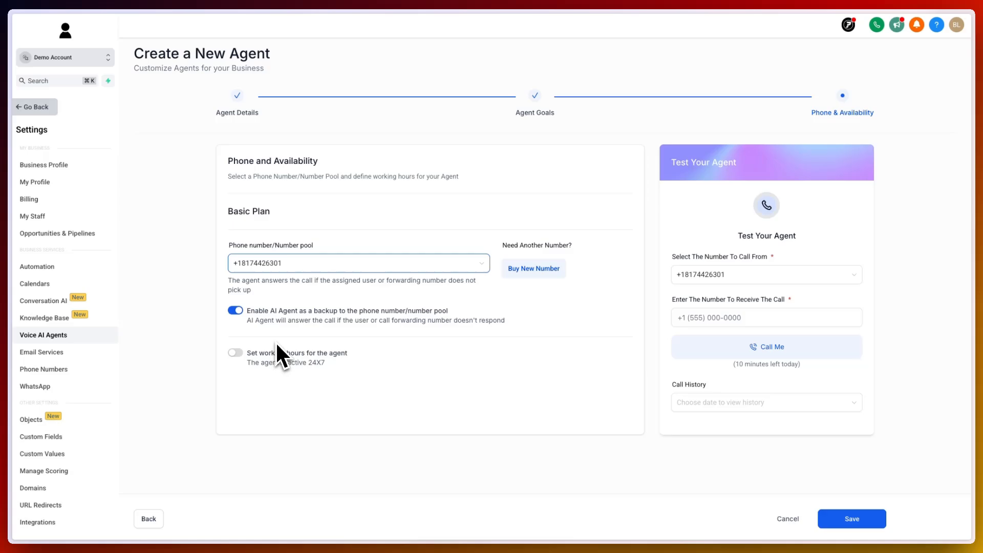
# Step: Enable working hours for the agent and set Monday to 08:00 AM–05:00 PM with a second slot of 06:00 PM–07:00 PM
pyautogui.click(236, 352)
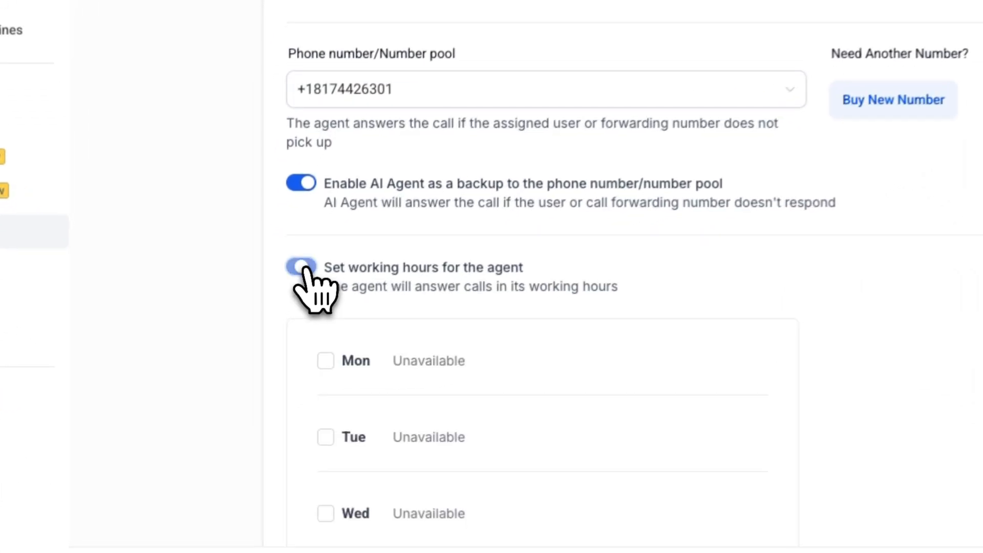
pyautogui.scroll(-2, 294, 376)
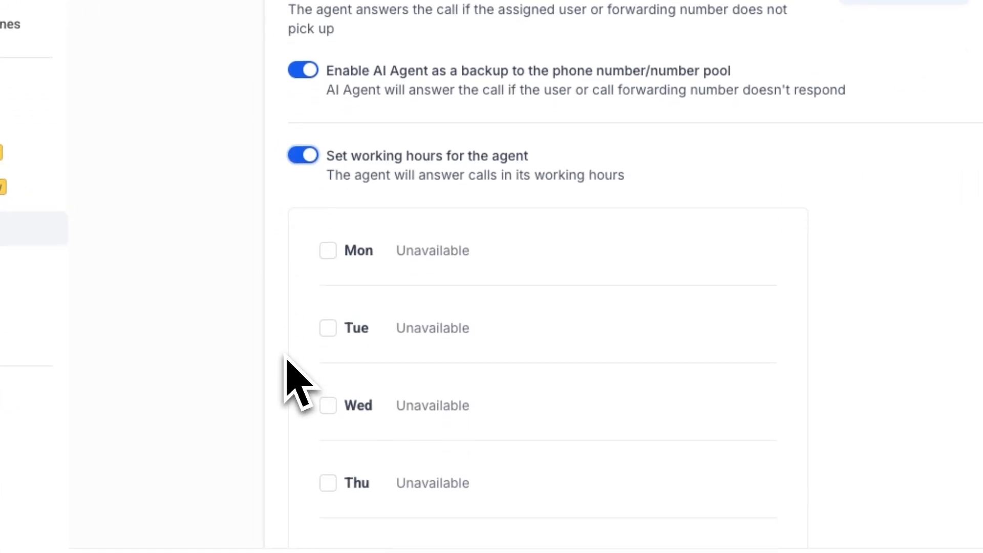
pyautogui.click(329, 252)
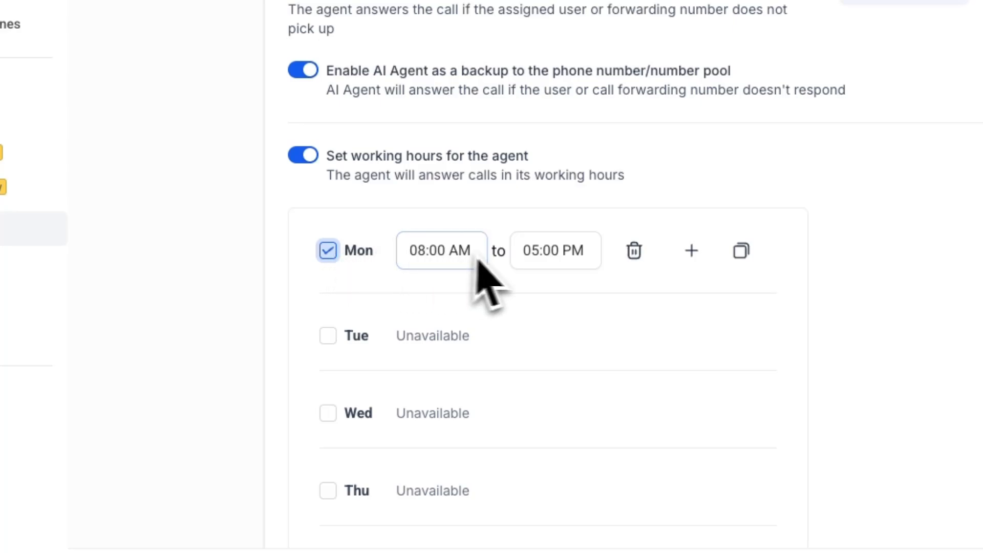
pyautogui.click(457, 255)
pyautogui.click(444, 251)
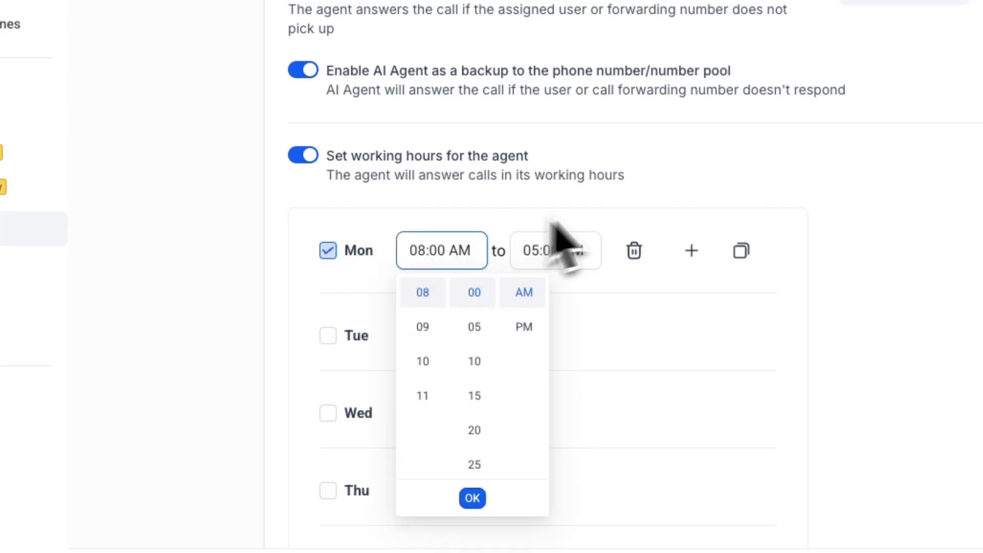
pyautogui.click(691, 250)
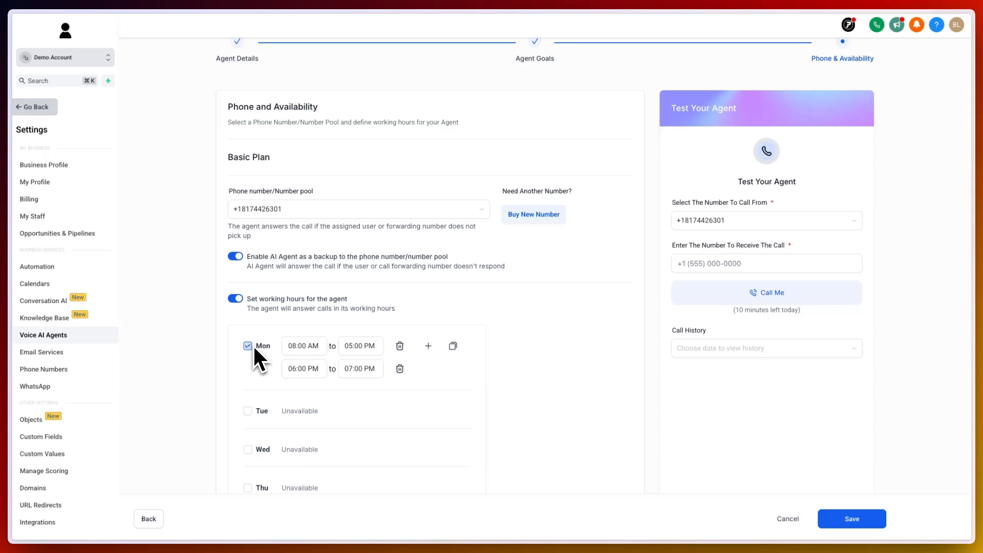
# Step: Copy Monday's working hours to Wednesday and Friday
pyautogui.click(453, 348)
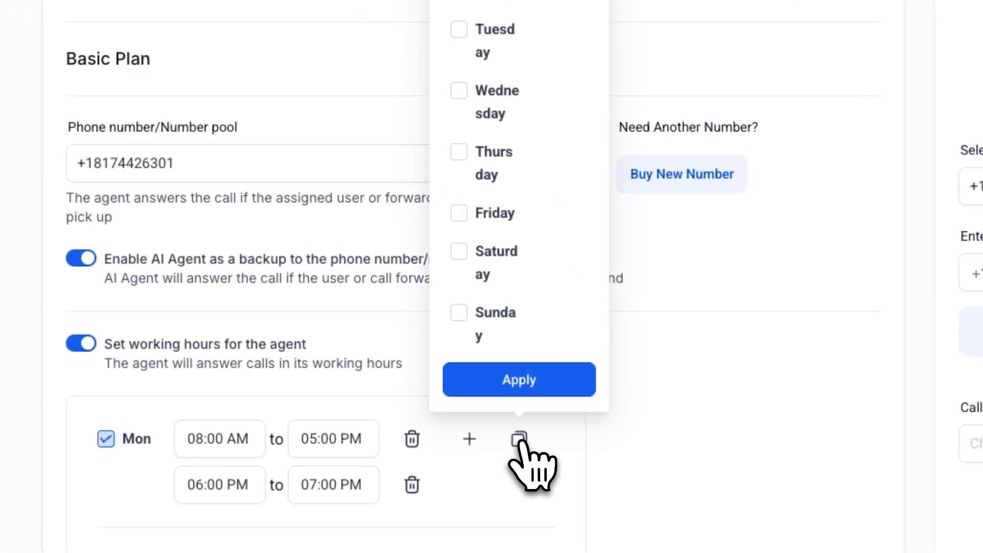
pyautogui.click(466, 93)
pyautogui.click(459, 213)
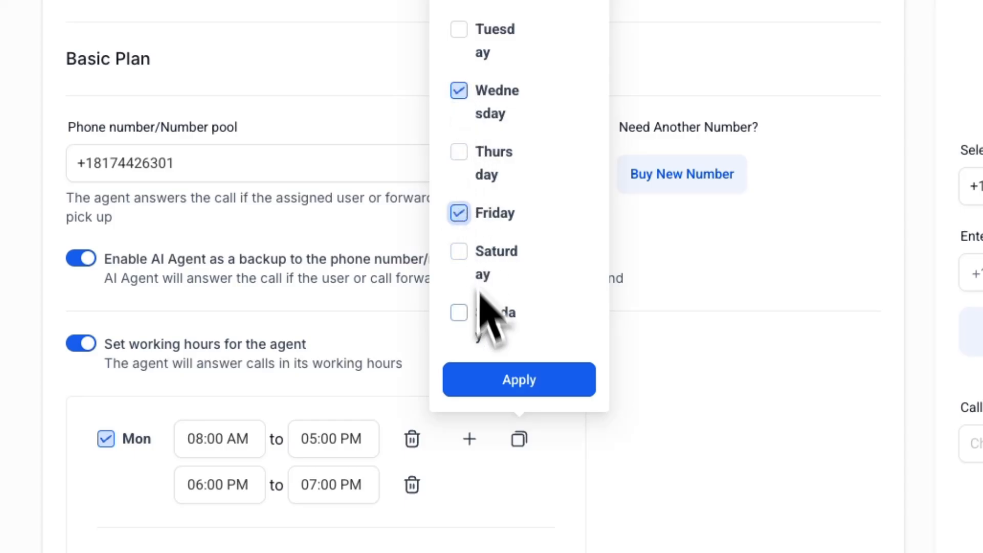
pyautogui.click(525, 383)
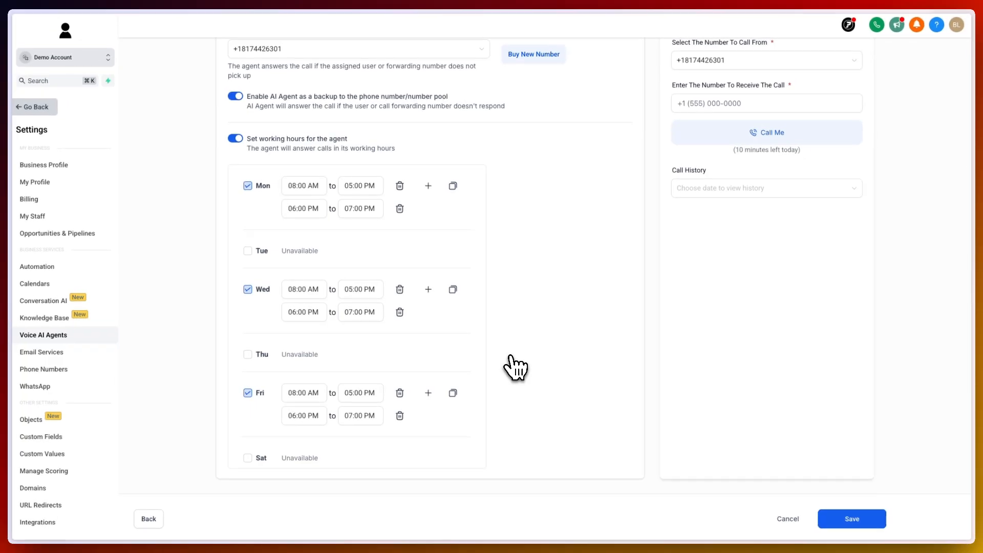
# Step: Review the working hours, save the new agent, and show the management options for Eliza in the agent list
pyautogui.scroll(1, 513, 354)
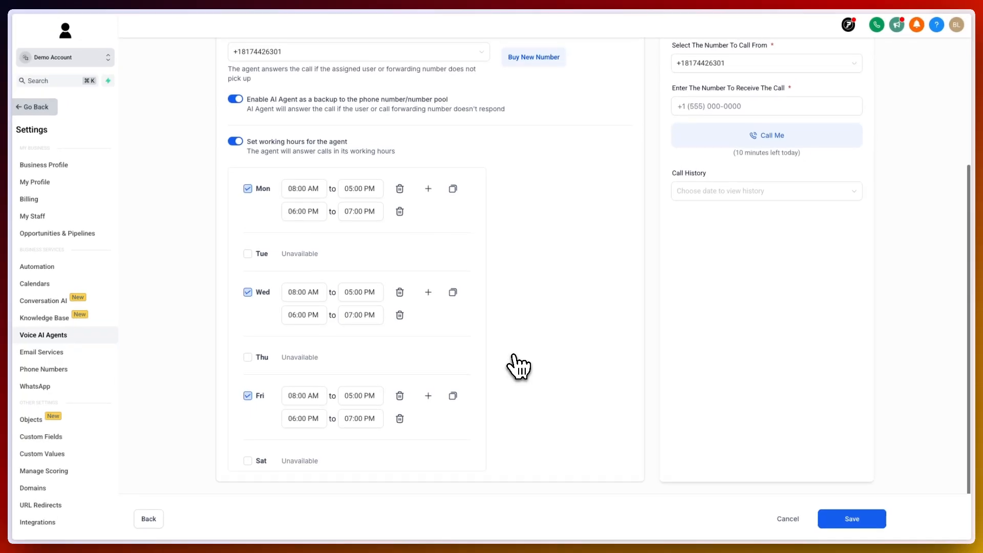
pyautogui.scroll(2, 514, 356)
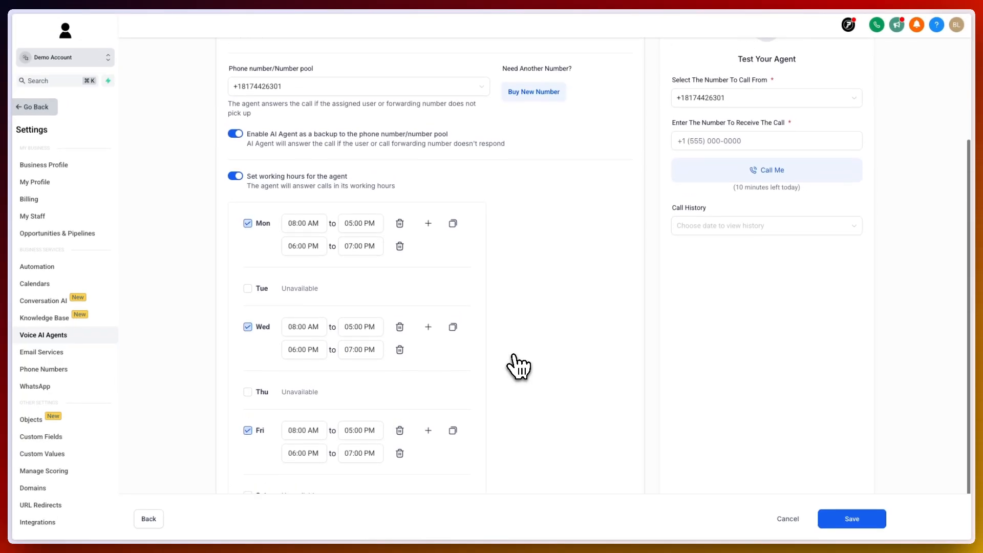
pyautogui.scroll(1, 515, 356)
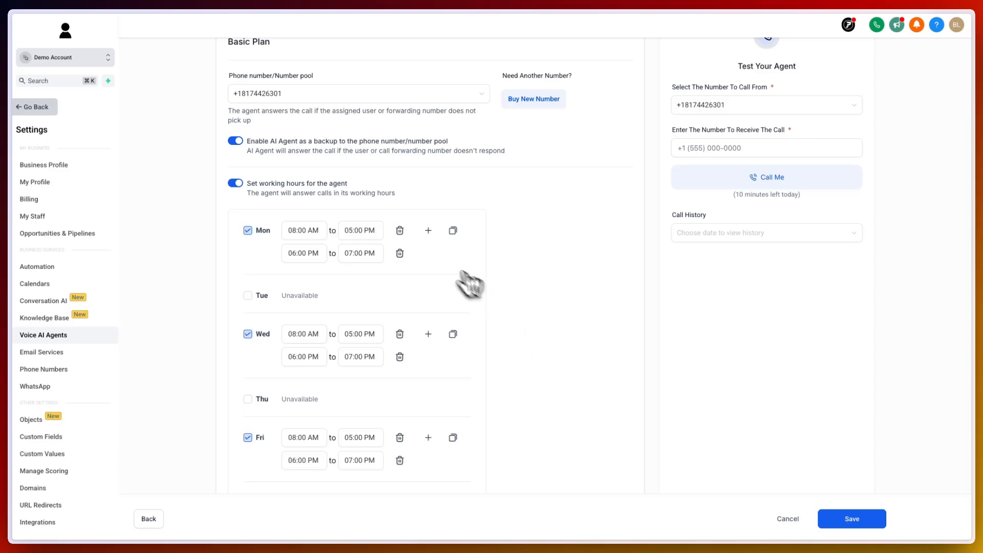
pyautogui.scroll(5, 531, 297)
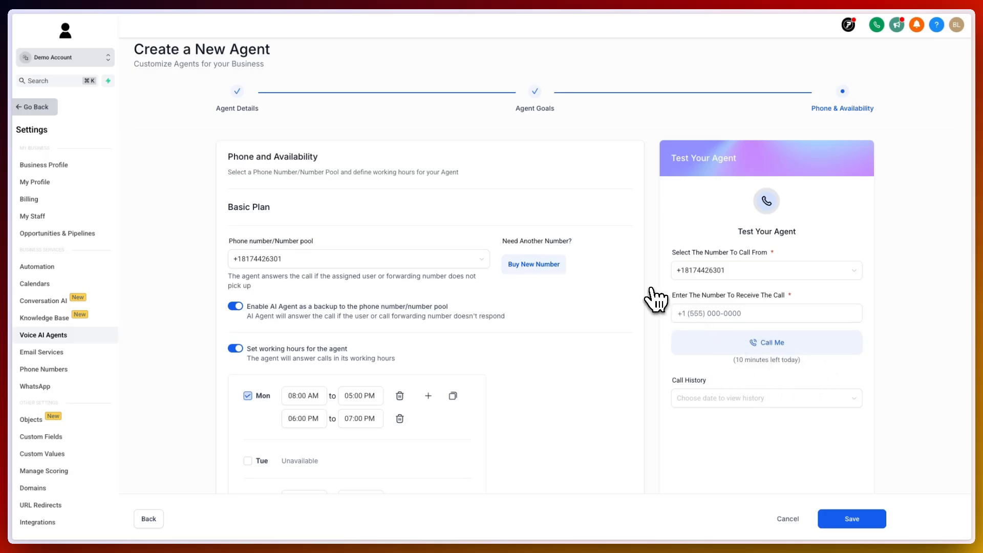
pyautogui.click(856, 522)
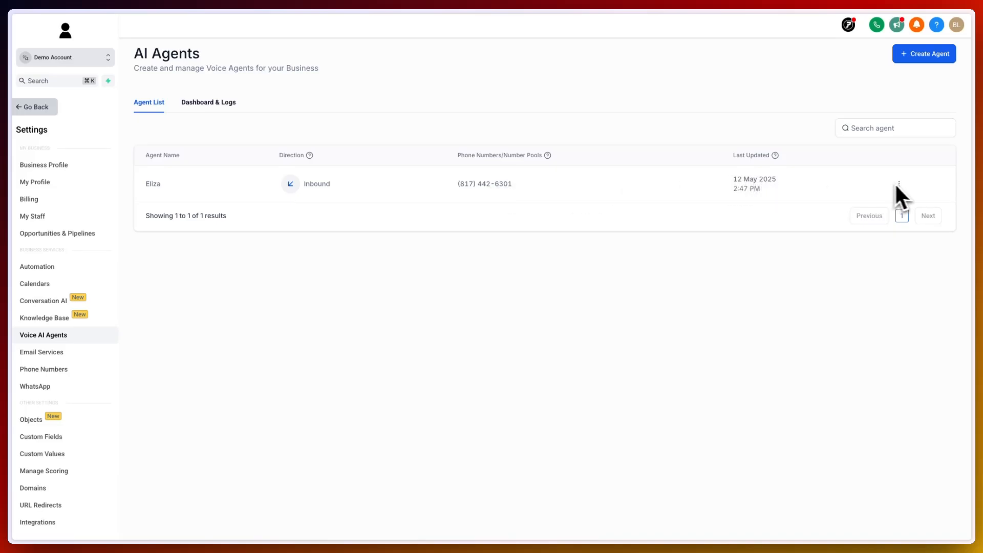
pyautogui.click(899, 184)
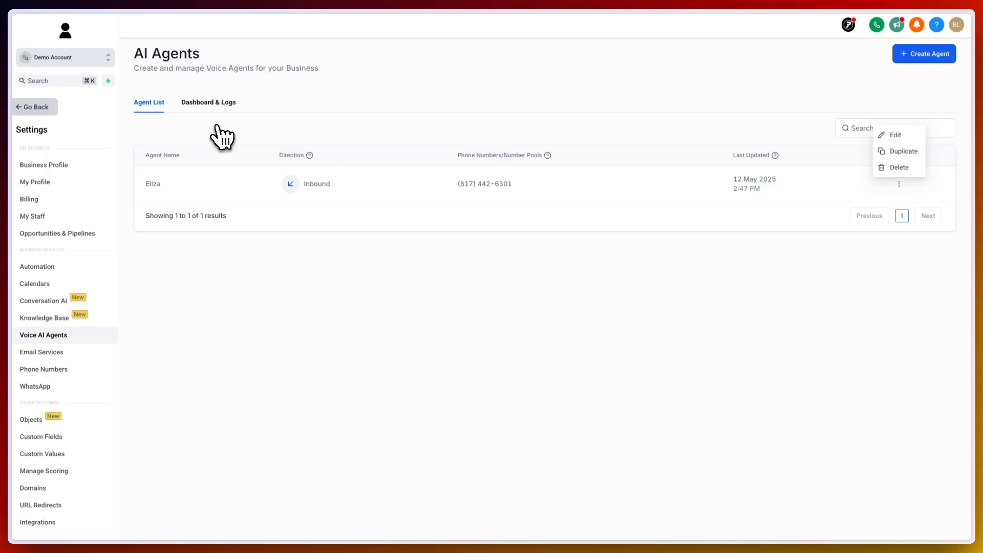
# Step: Open the voice agents' dashboard and logs and filter them to the agent Eliza
pyautogui.click(206, 105)
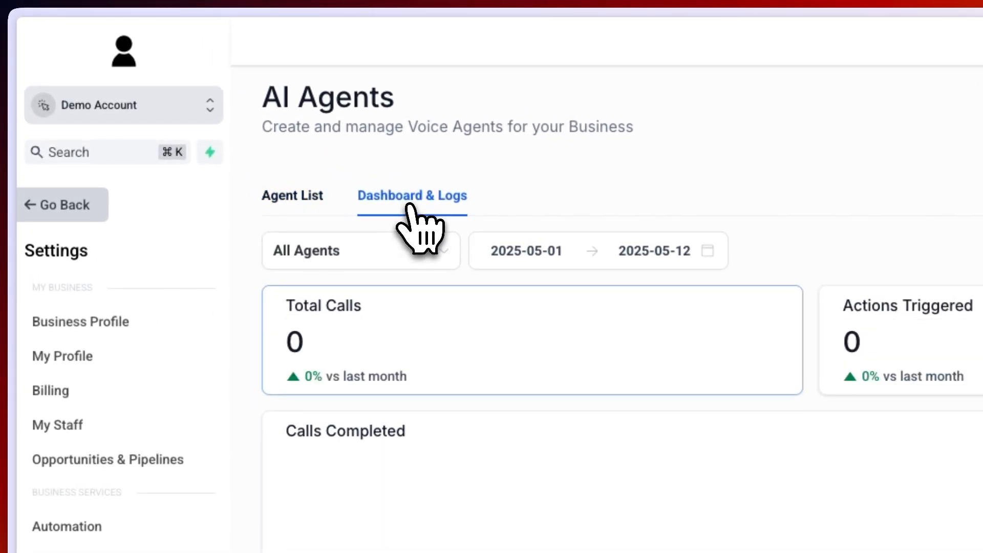
pyautogui.click(297, 258)
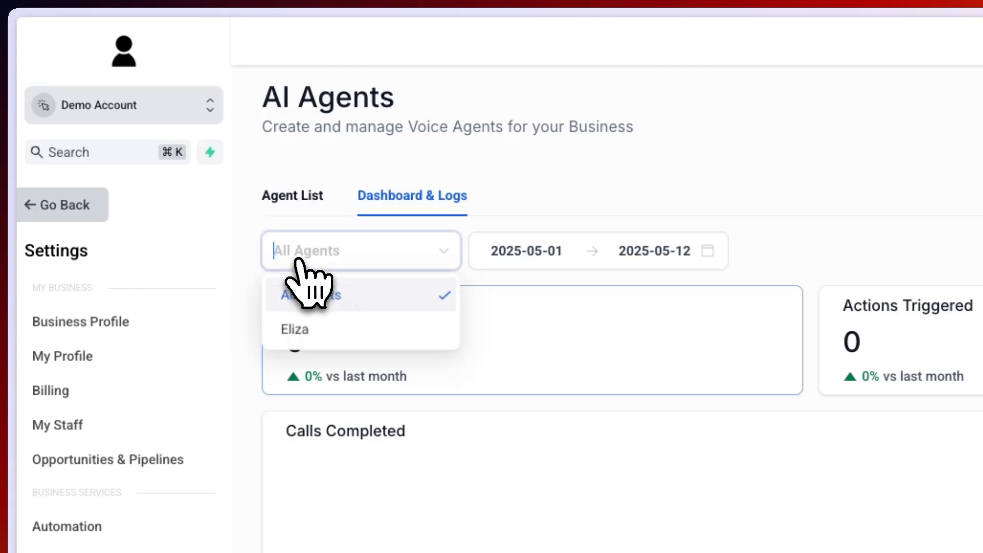
pyautogui.click(342, 329)
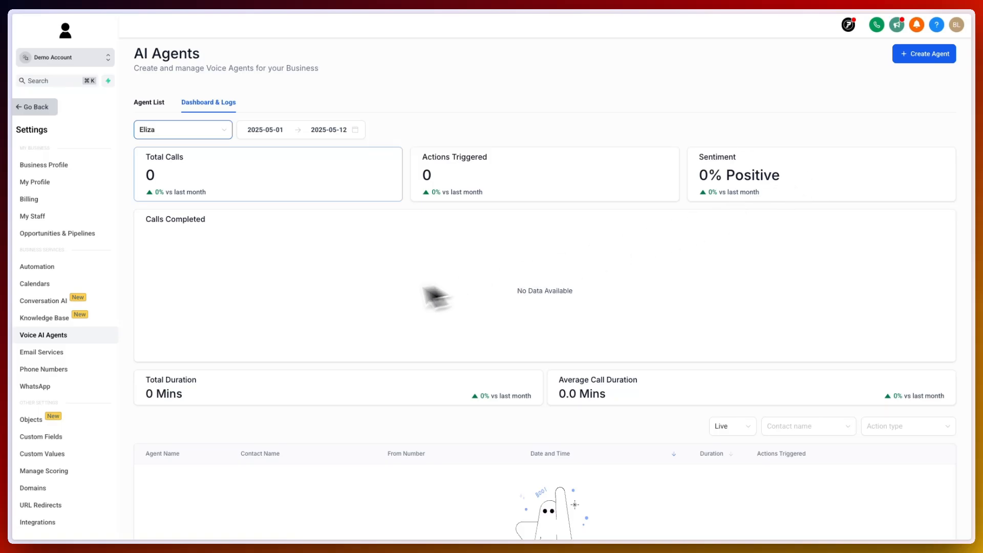
# Step: Examine Eliza's call statistics and call log, and check the date range choices without changing the range
pyautogui.scroll(-3, 285, 322)
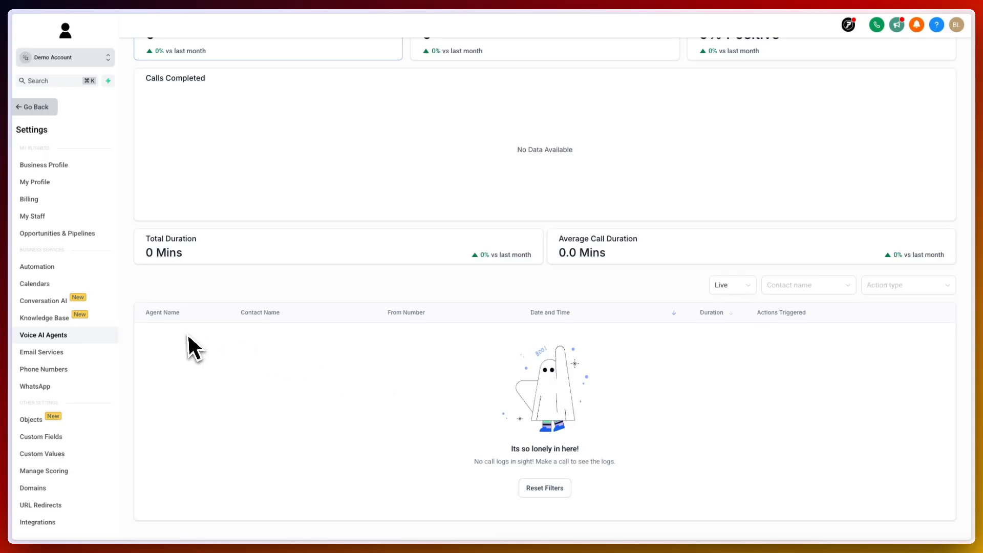
pyautogui.scroll(3, 352, 322)
pyautogui.click(263, 234)
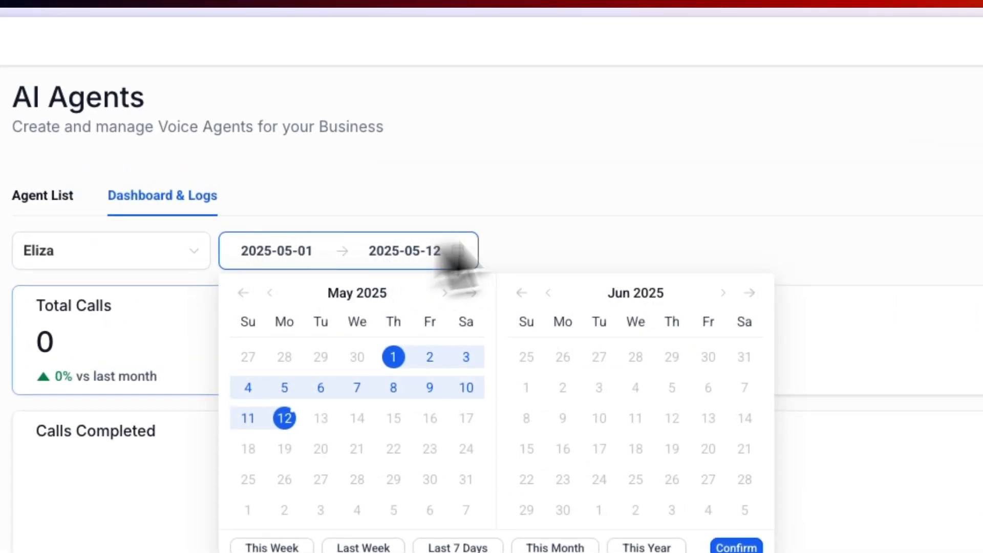
pyautogui.click(642, 219)
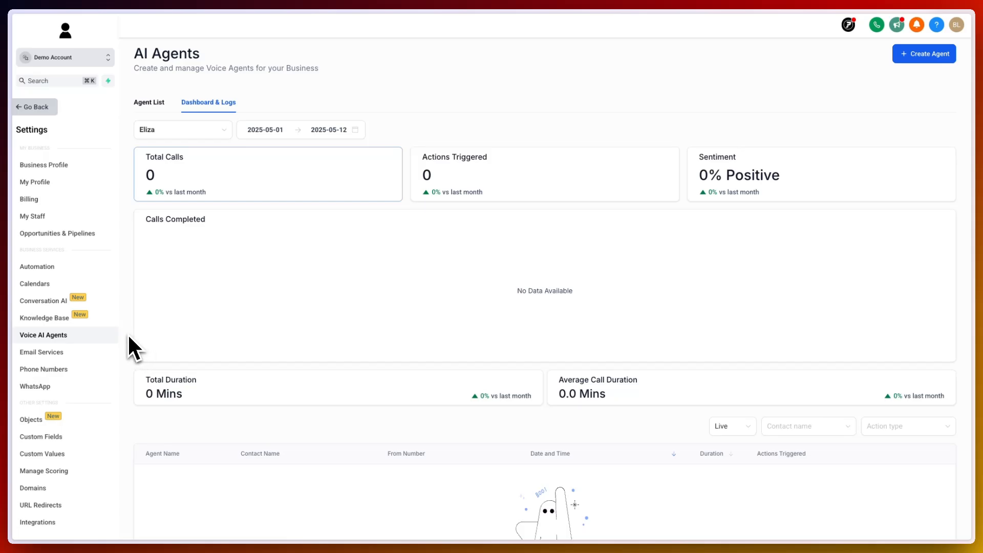
# Step: Leave the settings and go to the Voice AI getting-started page of the AI Agents area
pyautogui.click(38, 107)
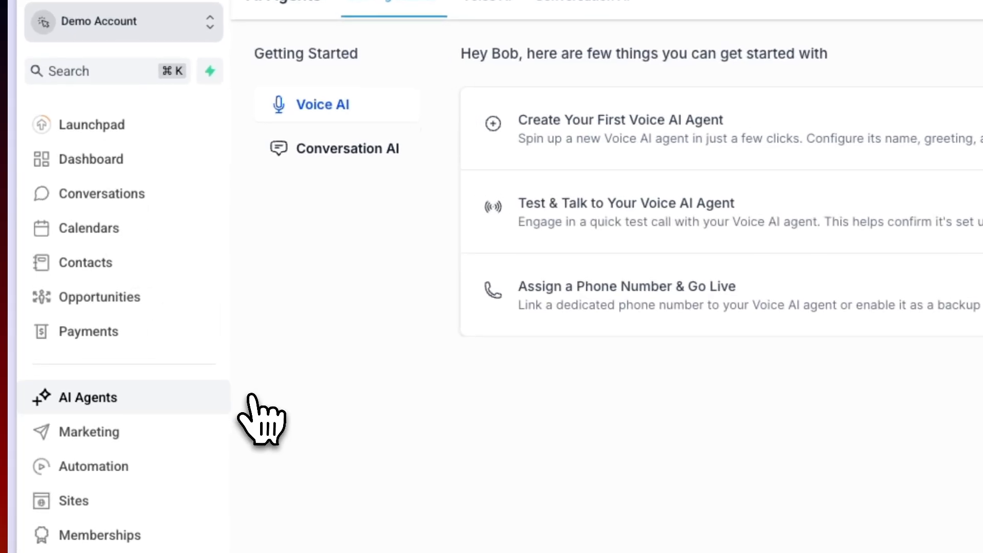